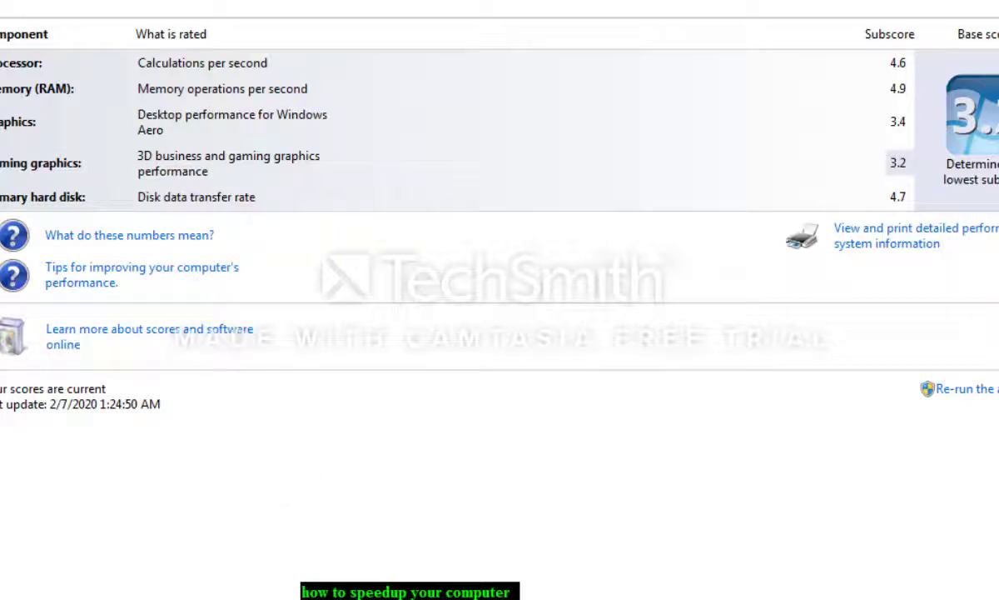
Step: View the captured image in Windows Photo Viewer from the taskbar
{"action": "left_click", "coordinate": [150, 583]}
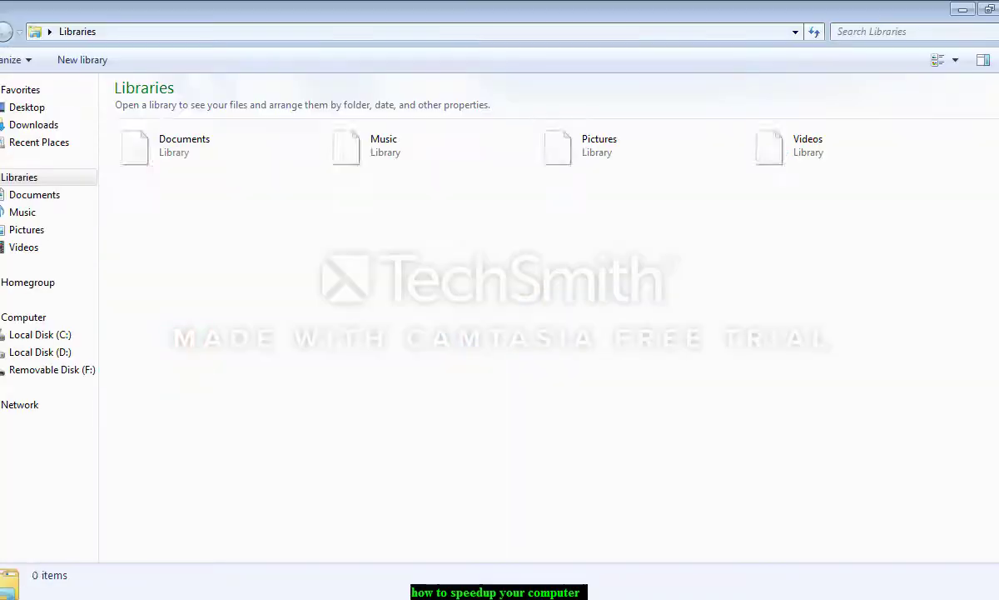
Step: Show the Computer view and bring up the context menu for Removable Disk (F:)
{"action": "left_click", "coordinate": [42, 318]}
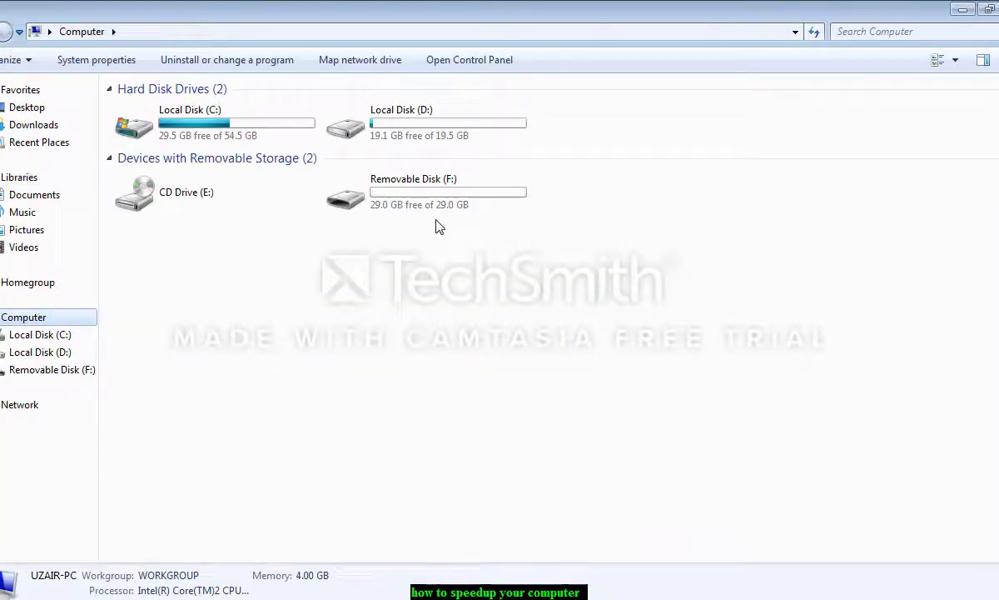
{"action": "right_click", "coordinate": [442, 195]}
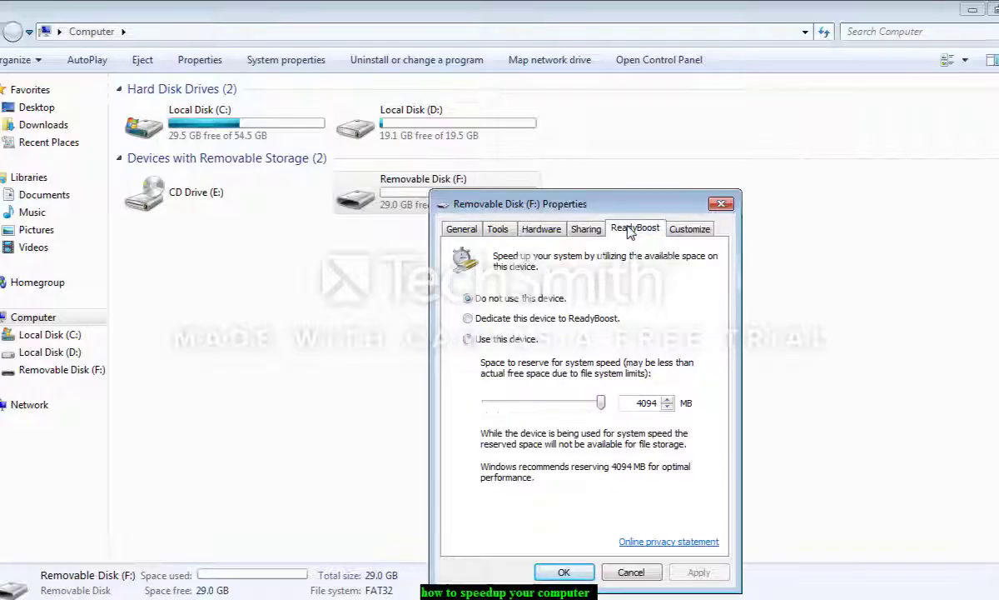
Step: Choose 'Dedicate this device to ReadyBoost', settle the reserved space at 4094 MB, and apply
{"action": "left_click", "coordinate": [487, 299]}
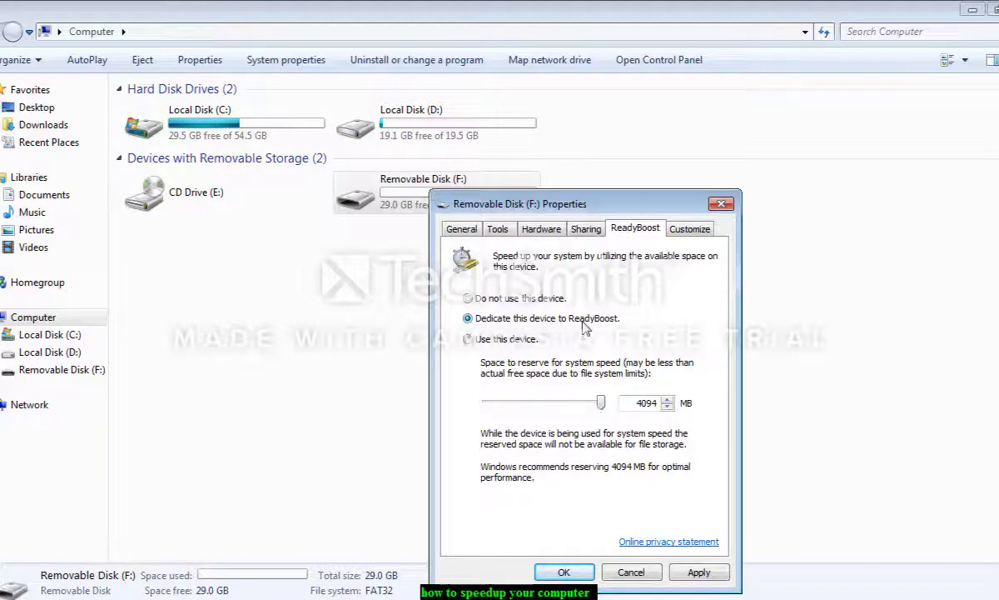
{"action": "key", "text": "Down"}
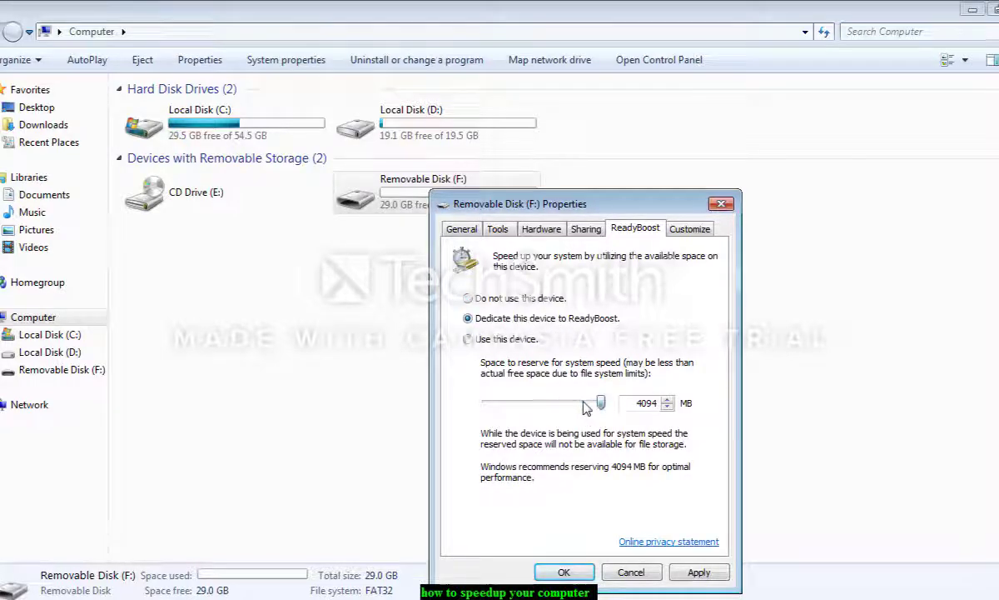
{"action": "mouse_move", "coordinate": [612, 405]}
{"action": "left_mouse_down"}
{"action": "mouse_move", "coordinate": [483, 406]}
{"action": "mouse_move", "coordinate": [612, 410]}
{"action": "left_mouse_up"}
{"action": "left_click", "coordinate": [571, 403]}
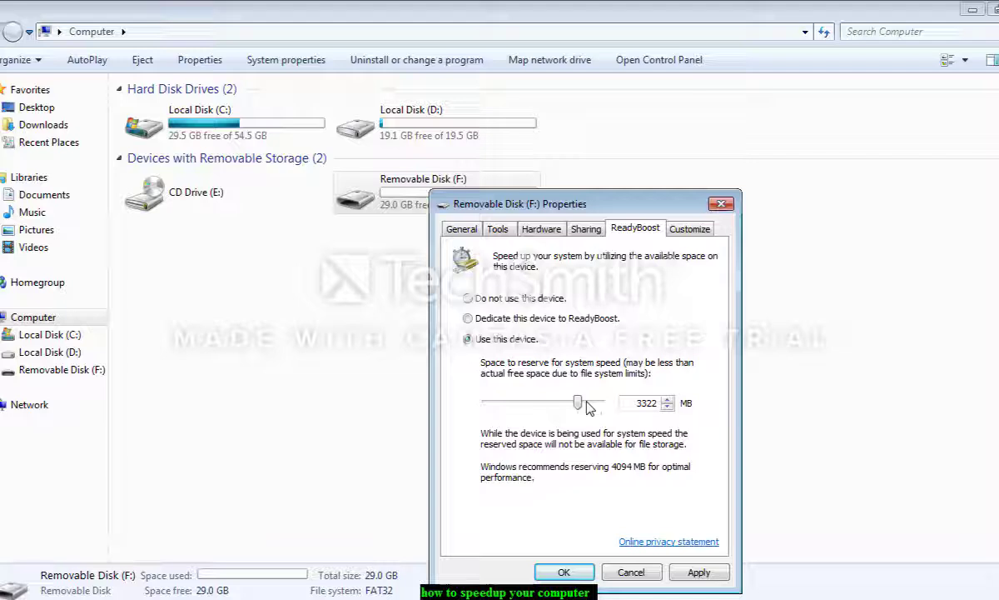
{"action": "left_click_drag", "start_coordinate": [588, 406], "coordinate": [608, 406]}
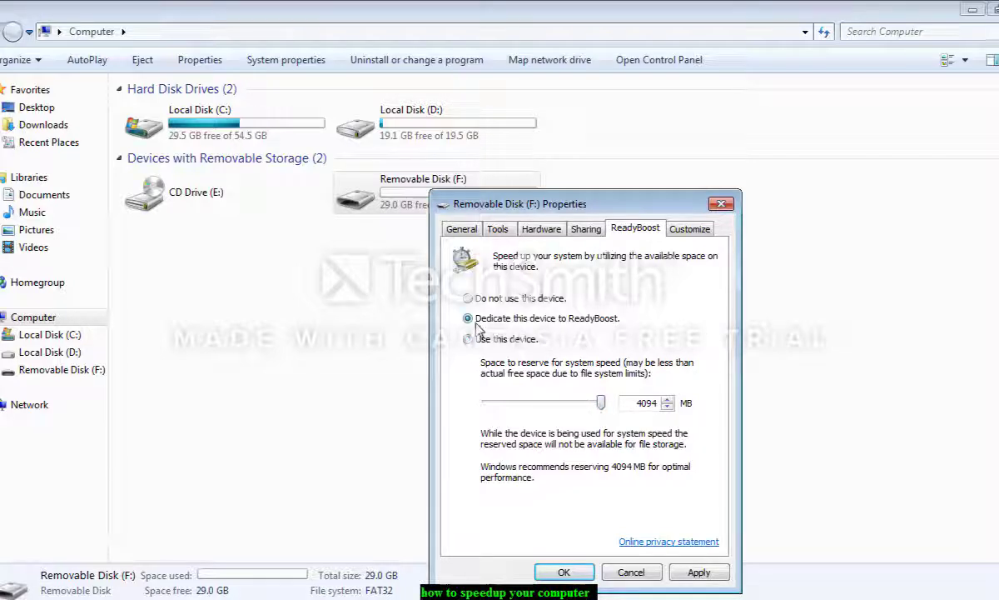
{"action": "left_click", "coordinate": [696, 573]}
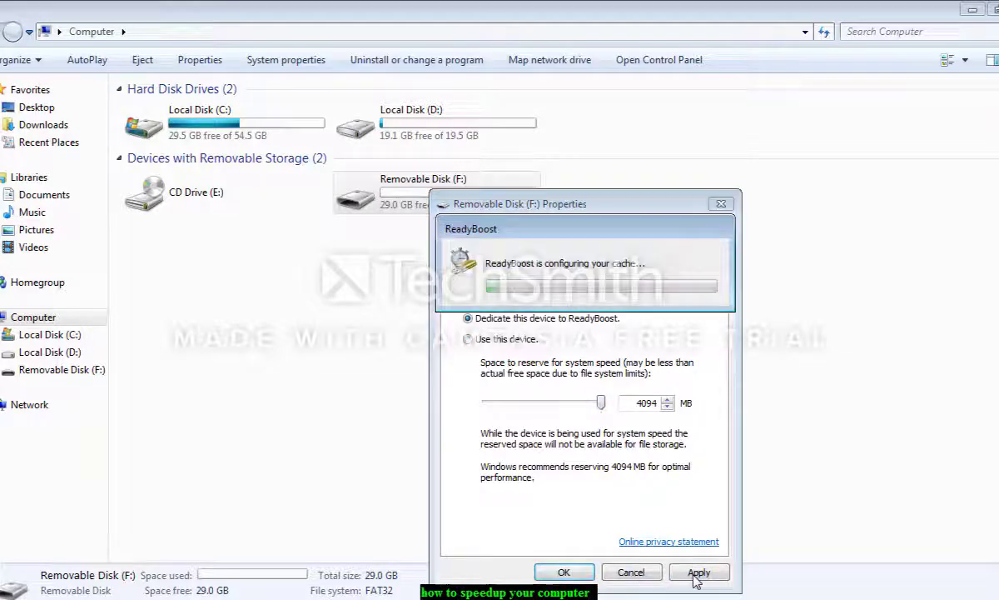
{"action": "left_click", "coordinate": [564, 573]}
{"action": "left_click", "coordinate": [395, 234]}
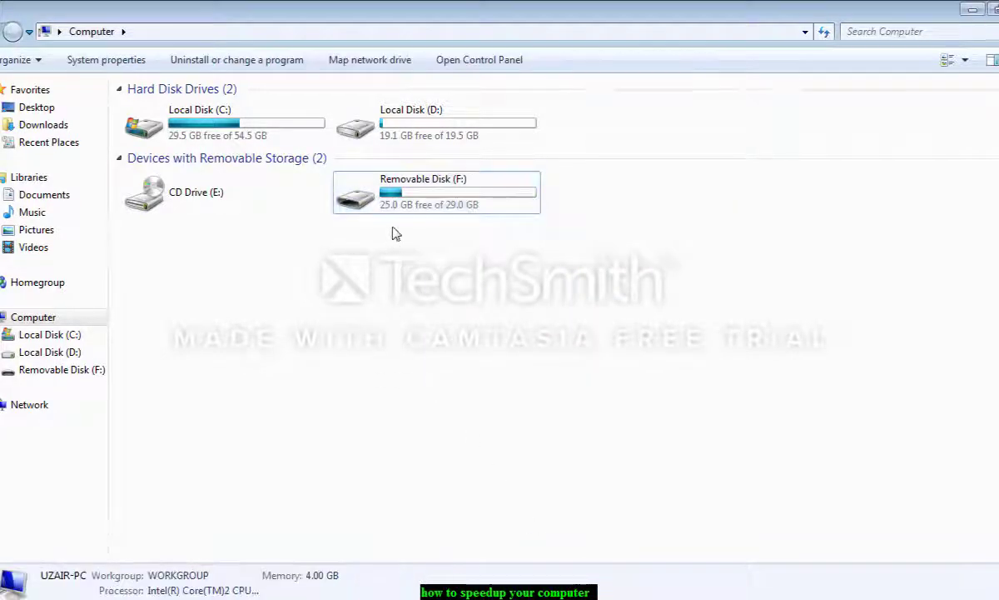
{"action": "left_click", "coordinate": [406, 208]}
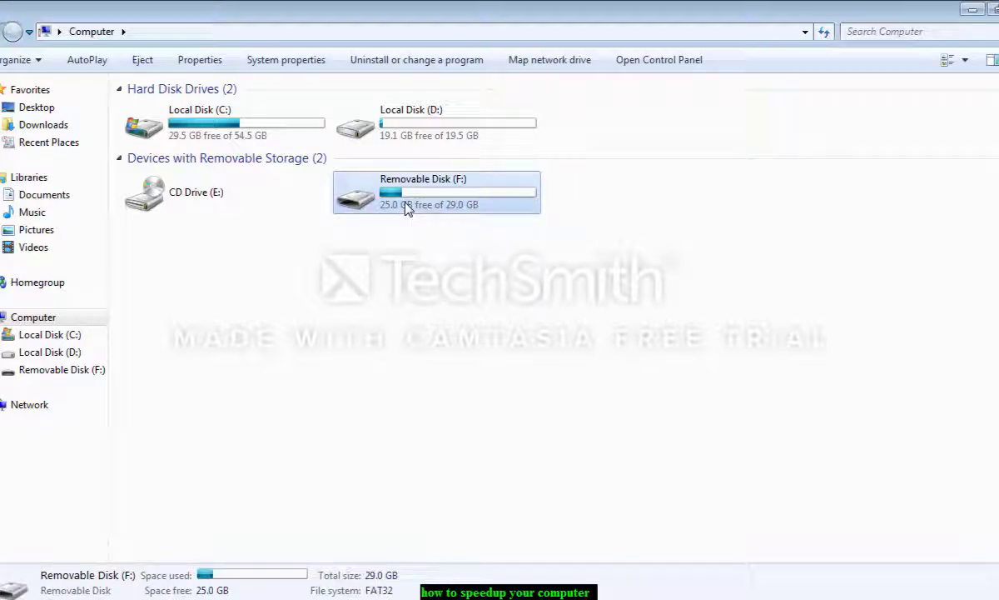
{"action": "double_click", "coordinate": [346, 202]}
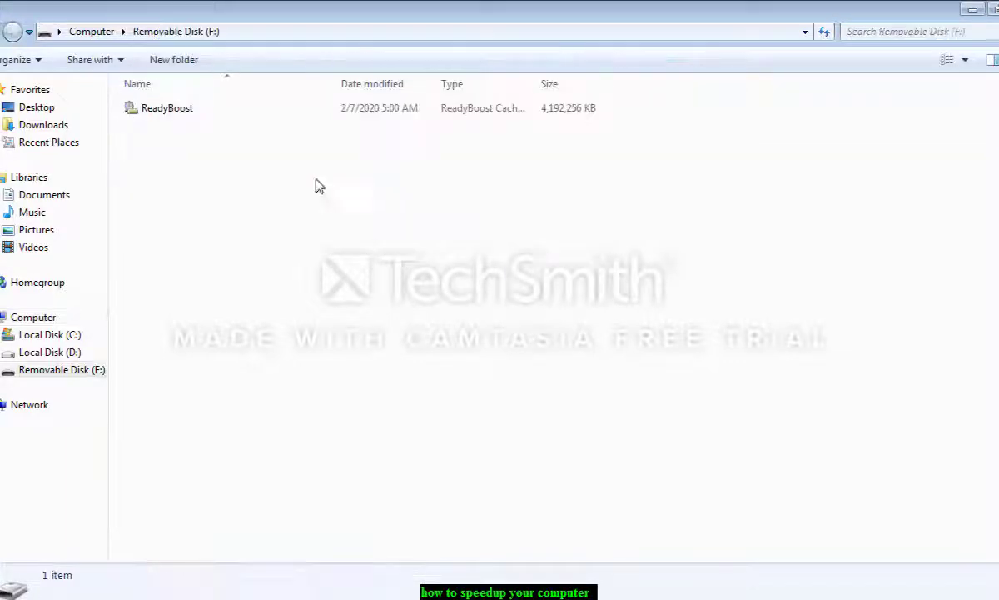
{"action": "left_click", "coordinate": [177, 121]}
{"action": "left_click", "coordinate": [423, 277]}
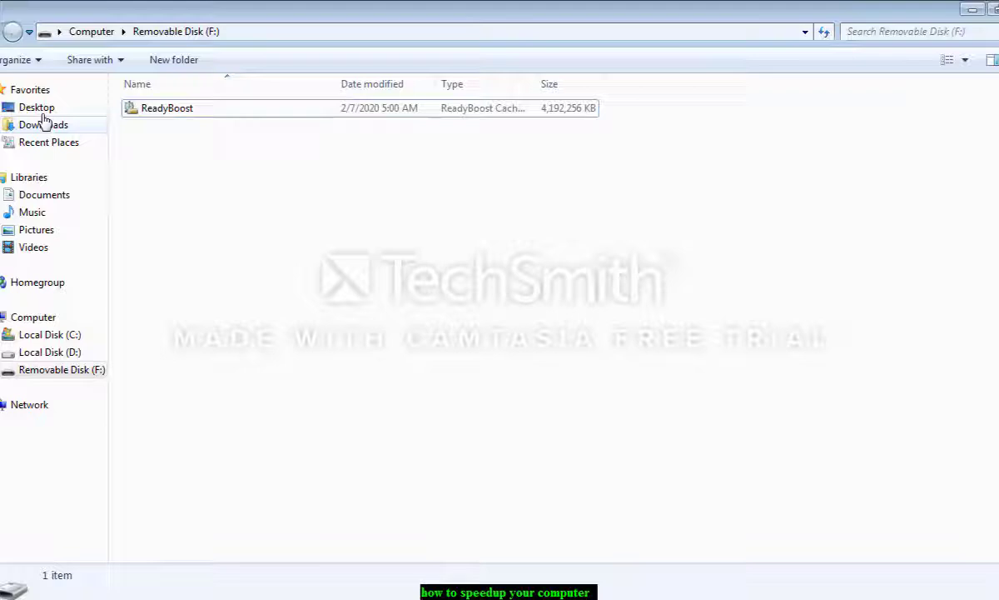
{"action": "left_click", "coordinate": [12, 31]}
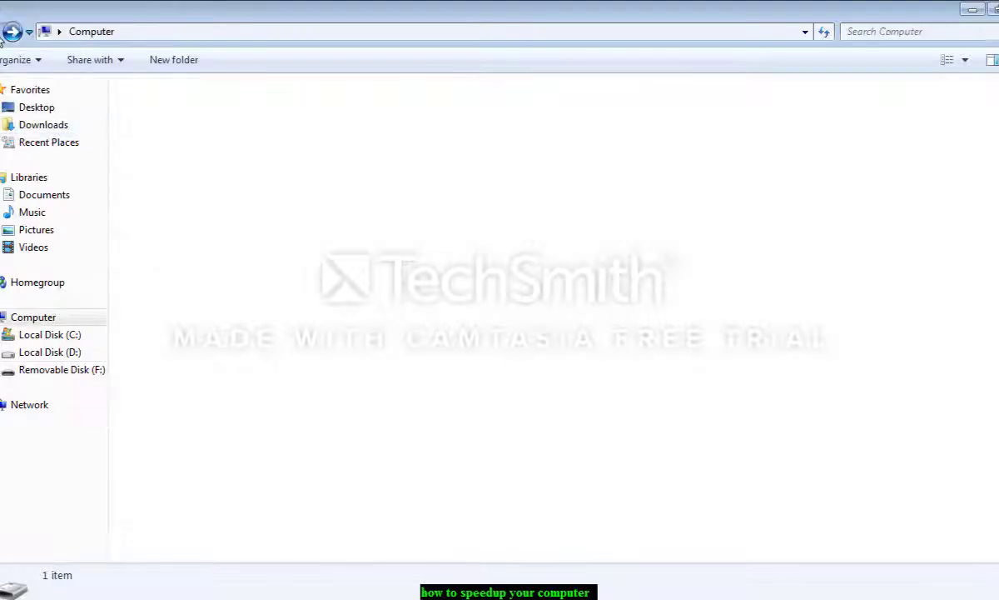
Step: Minimize the Explorer window to reveal the desktop
{"action": "left_click", "coordinate": [972, 10]}
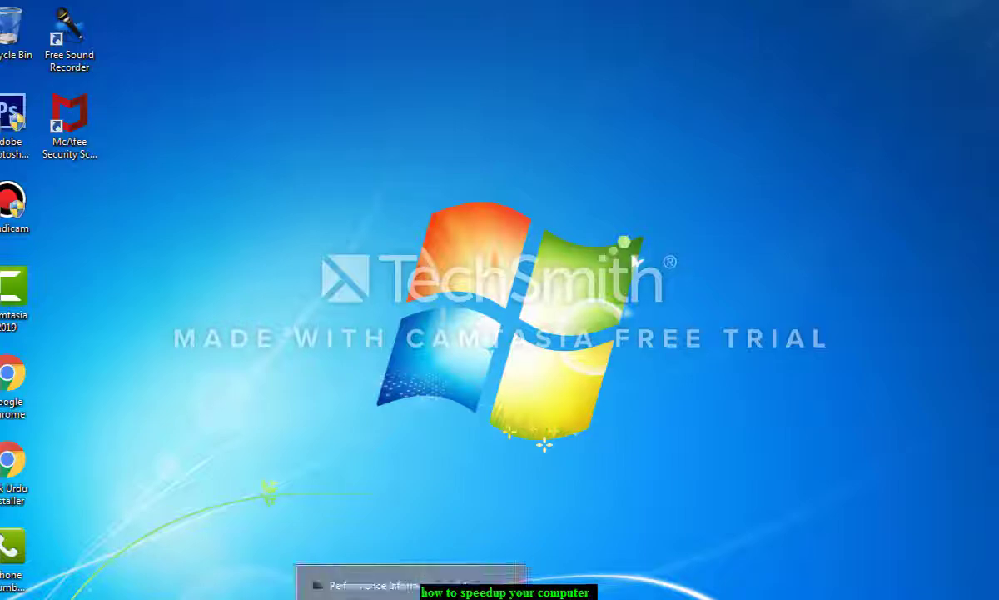